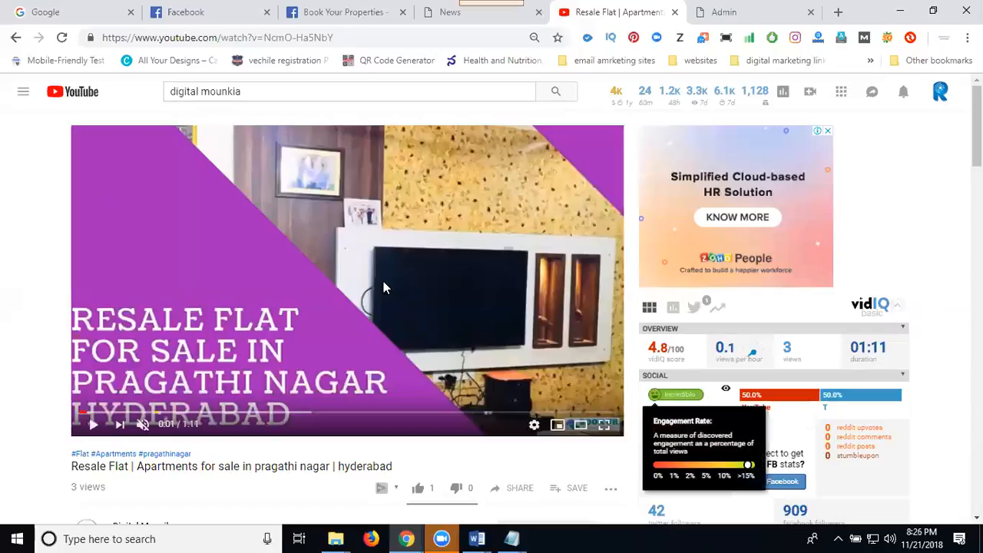
# Copy the Resale Flat YouTube video's link into the video URL of a new video entry in the South Reel News admin.
pyautogui.click(323, 39)
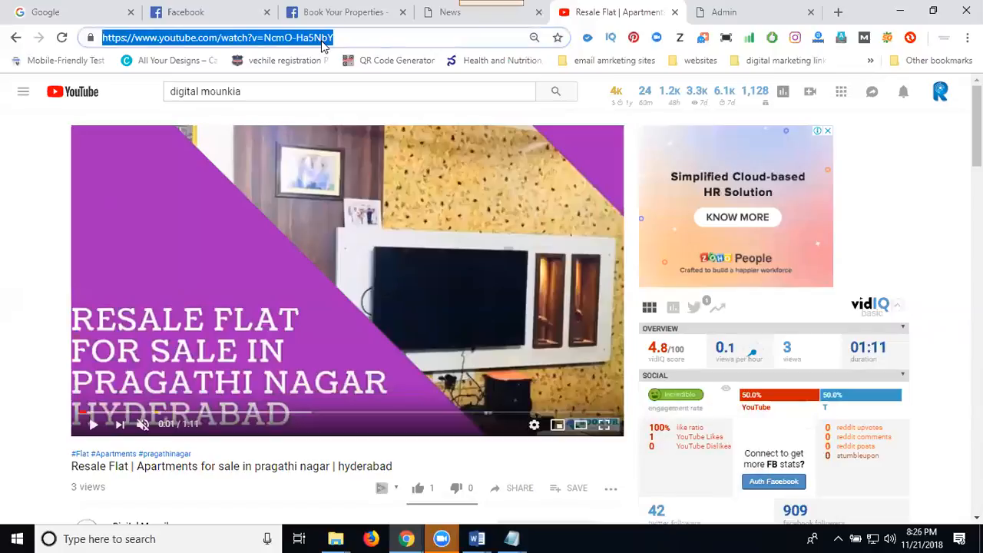
pyautogui.click(749, 9)
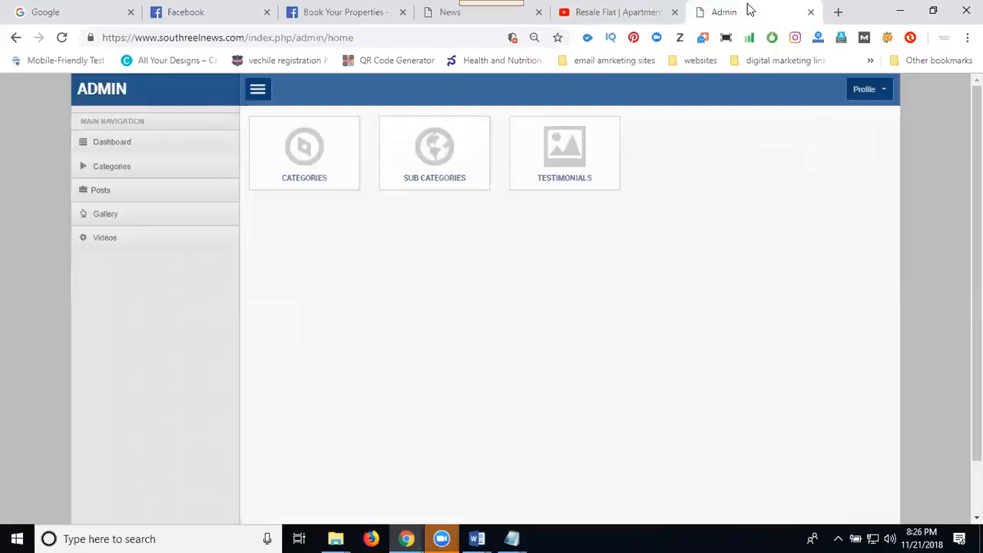
pyautogui.click(121, 251)
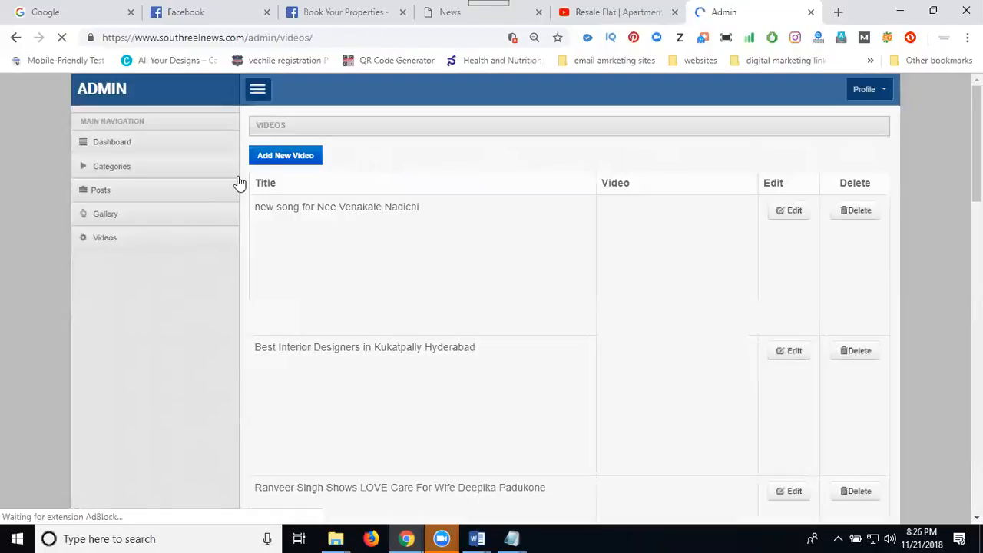
pyautogui.click(281, 162)
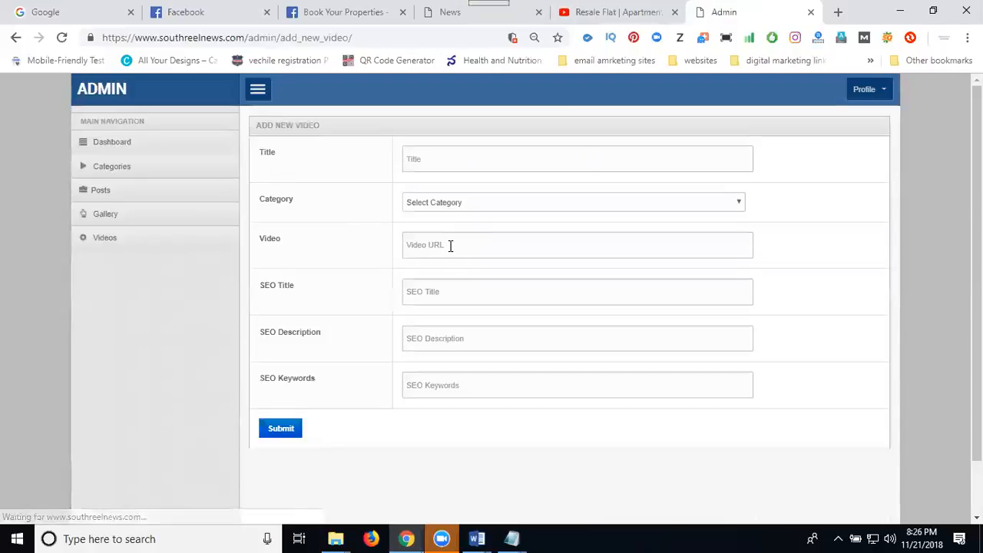
pyautogui.click(450, 245)
pyautogui.write('https://www.youtube.com/watch?v=NcmQ-Ha5NbY')
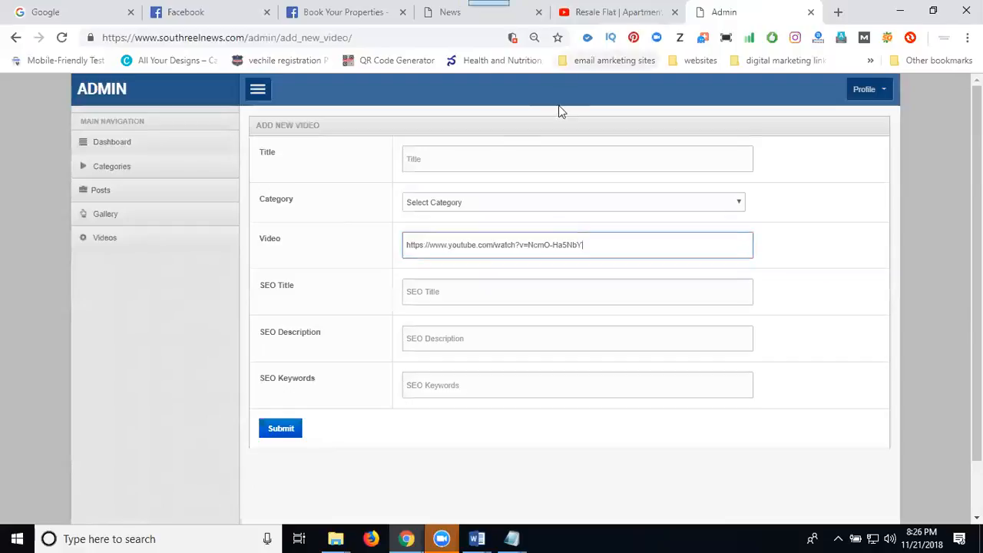
# Copy "resale 1,2,3 bhk Apartments for sale in Pragathi Nagar, hyderabad" from the keyword Notepad file into the SEO title, SEO description and SEO keywords.
pyautogui.click(514, 539)
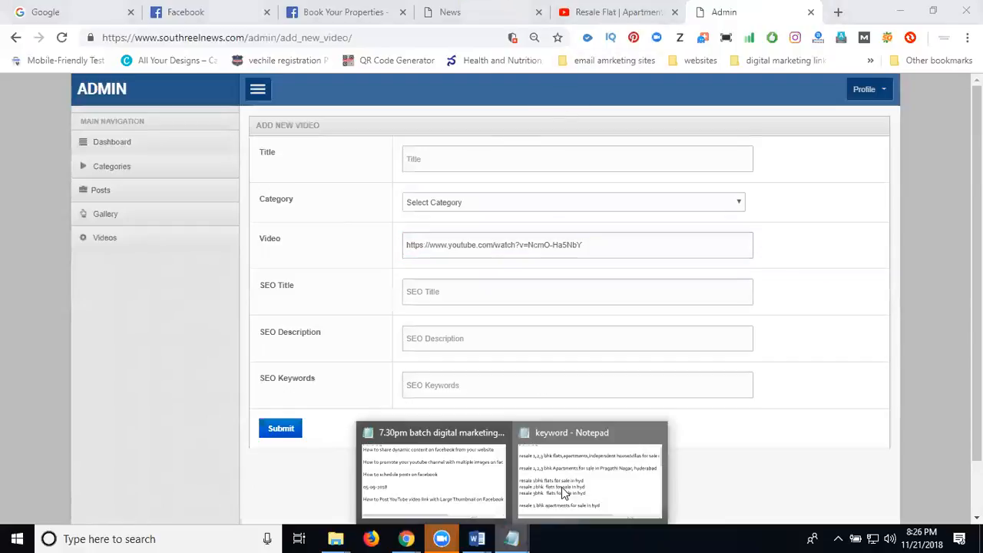
pyautogui.click(566, 493)
pyautogui.click(8, 187)
pyautogui.moveTo(8, 187); pyautogui.dragTo(8, 221)
pyautogui.hotkey('ctrl', 'c')
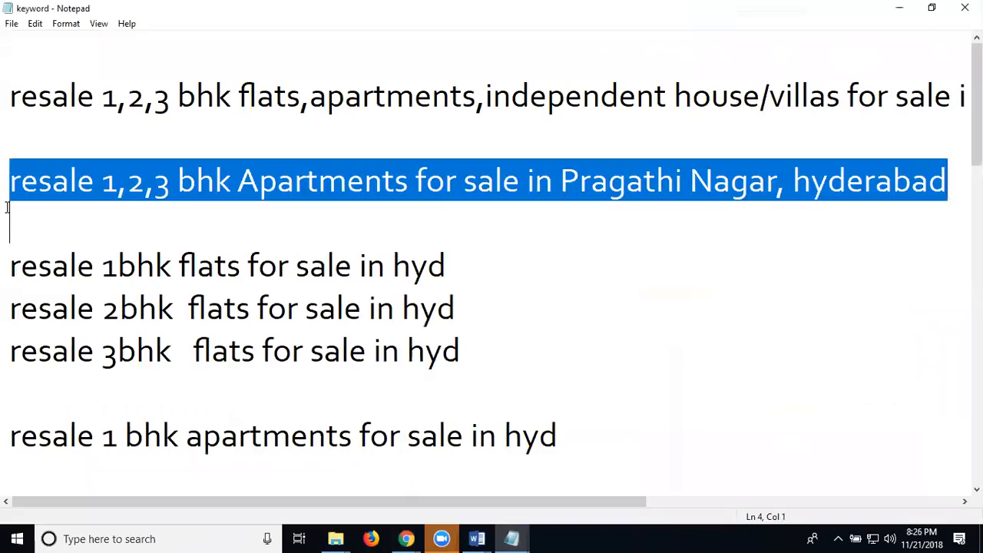
pyautogui.click(900, 14)
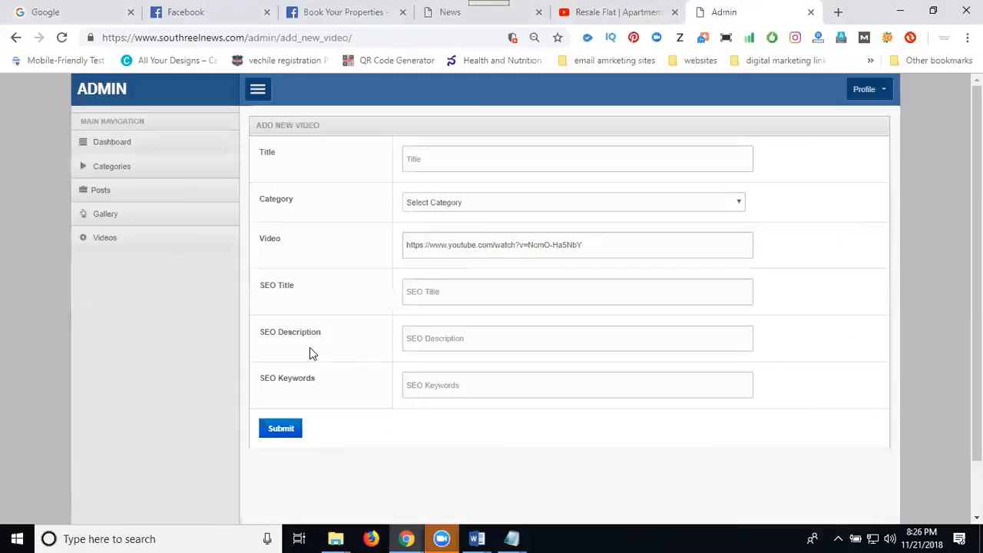
pyautogui.click(433, 292)
pyautogui.hotkey('ctrl', 'v')
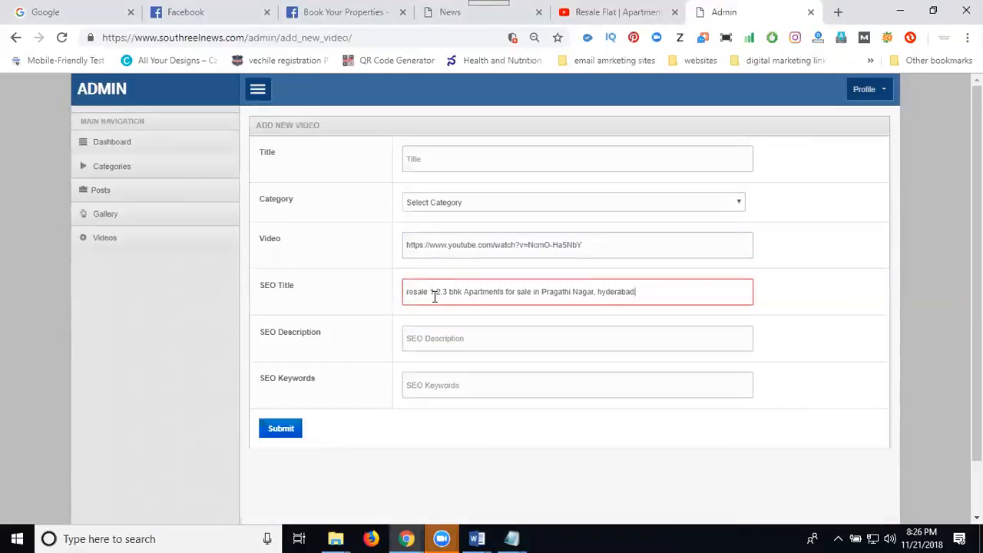
pyautogui.click(435, 338)
pyautogui.hotkey('ctrl', 'v')
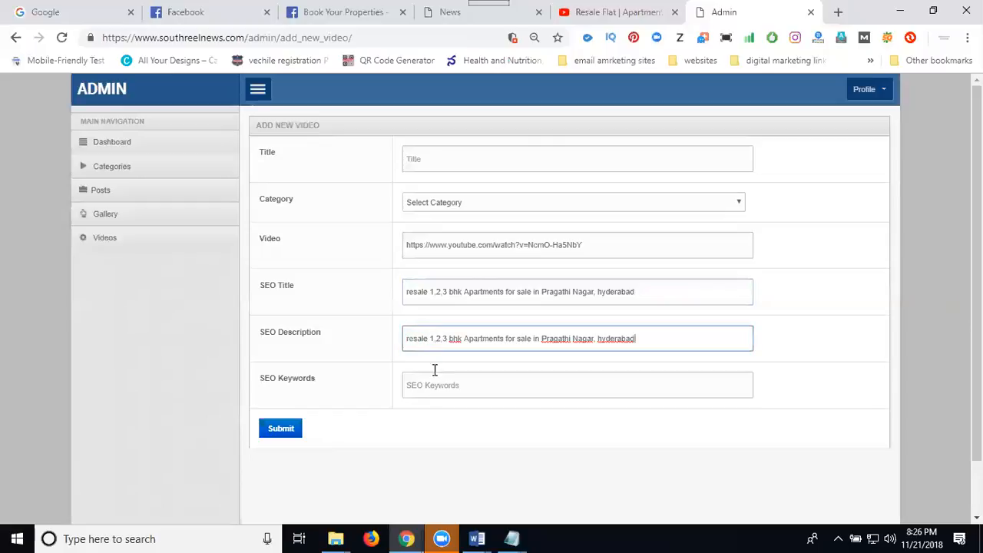
pyautogui.click(435, 389)
pyautogui.hotkey('ctrl', 'v')
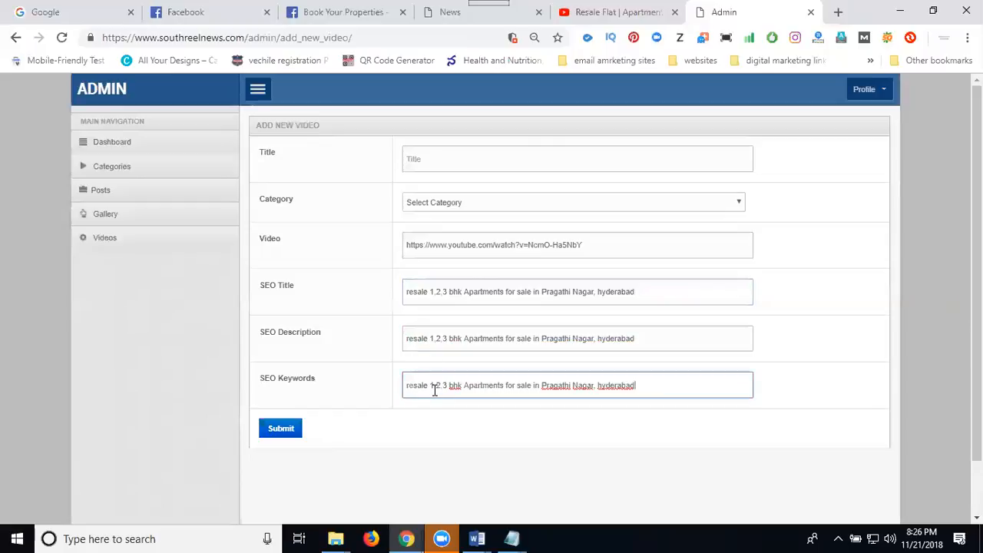
# Set the video title to "Apartments for sale in Pragathi Nagar hyderabad", reusing the SEO description text without its comma.
pyautogui.click(465, 340)
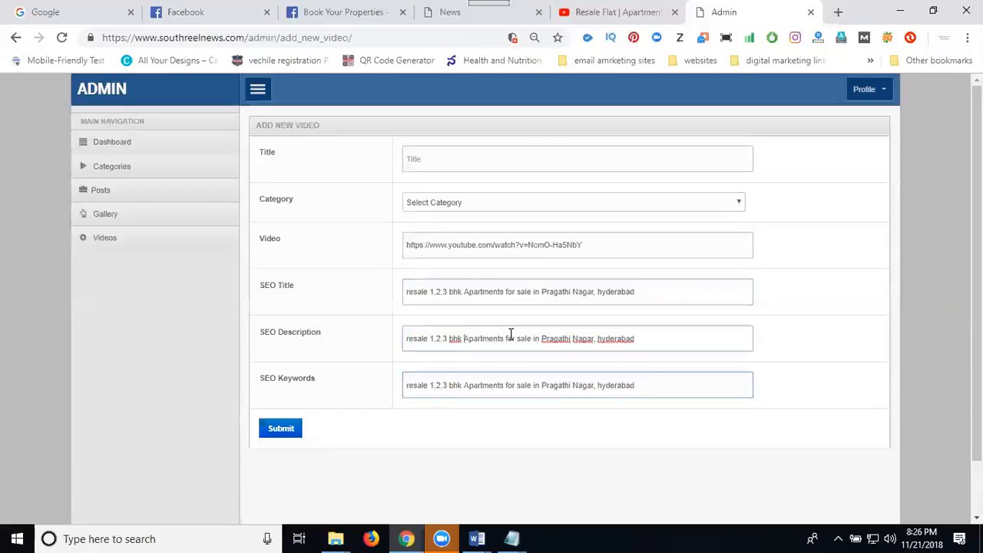
pyautogui.keyDown('shift'); pyautogui.click(552, 341); pyautogui.keyUp('shift')
pyautogui.moveTo(552, 340); pyautogui.dragTo(643, 338)
pyautogui.hotkey('ctrl', 'c')
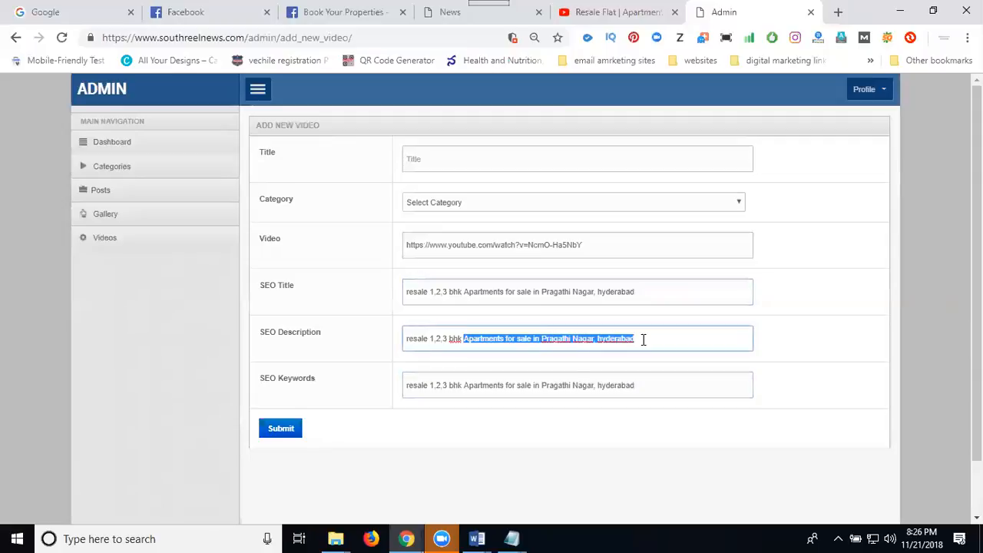
pyautogui.click(444, 156)
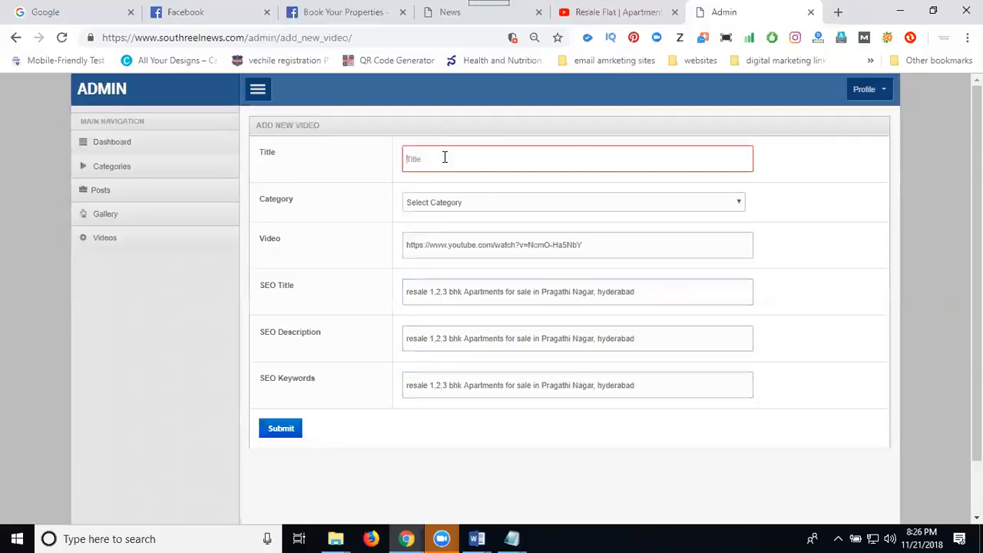
pyautogui.hotkey('ctrl', 'v')
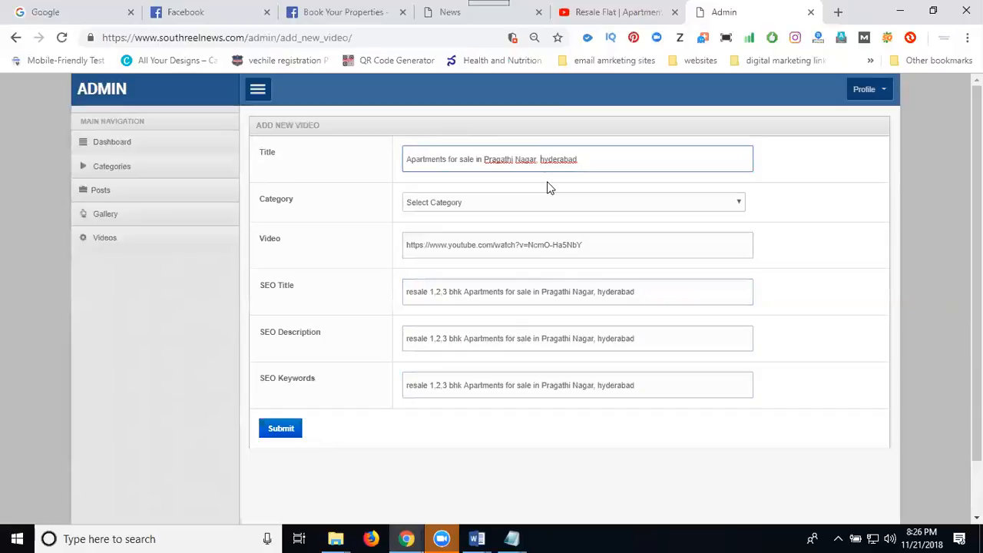
pyautogui.press('BackSpace')
# Set the video's category to News and submit the entry after copying the full SEO title text.
pyautogui.click(454, 209)
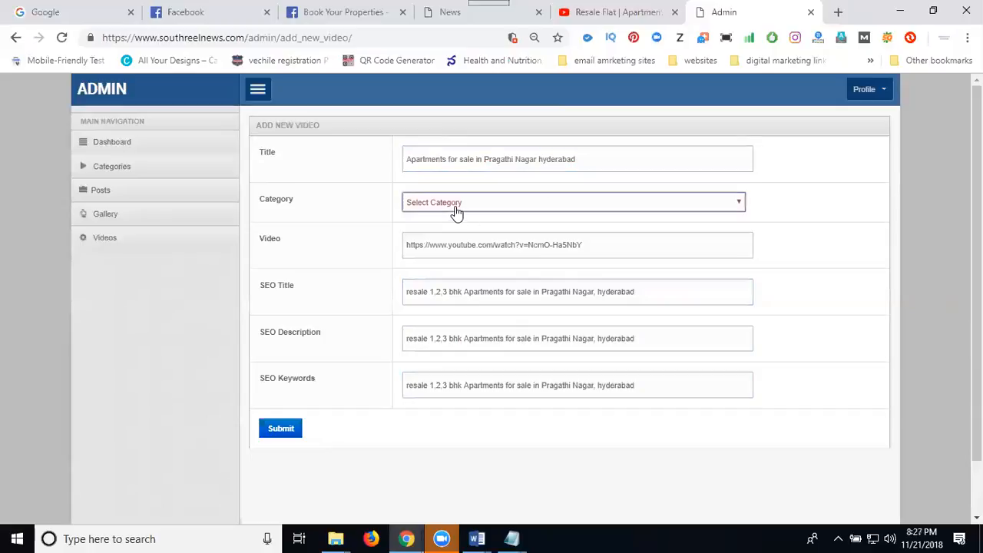
pyautogui.click(441, 236)
pyautogui.doubleClick(442, 292)
pyautogui.tripleClick(441, 295)
pyautogui.hotkey('ctrl', 'c')
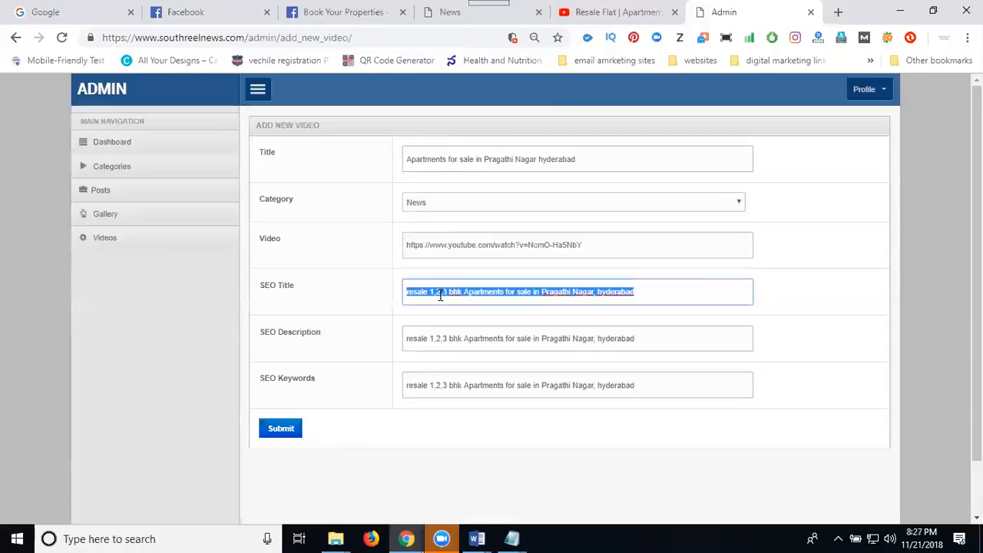
pyautogui.click(279, 435)
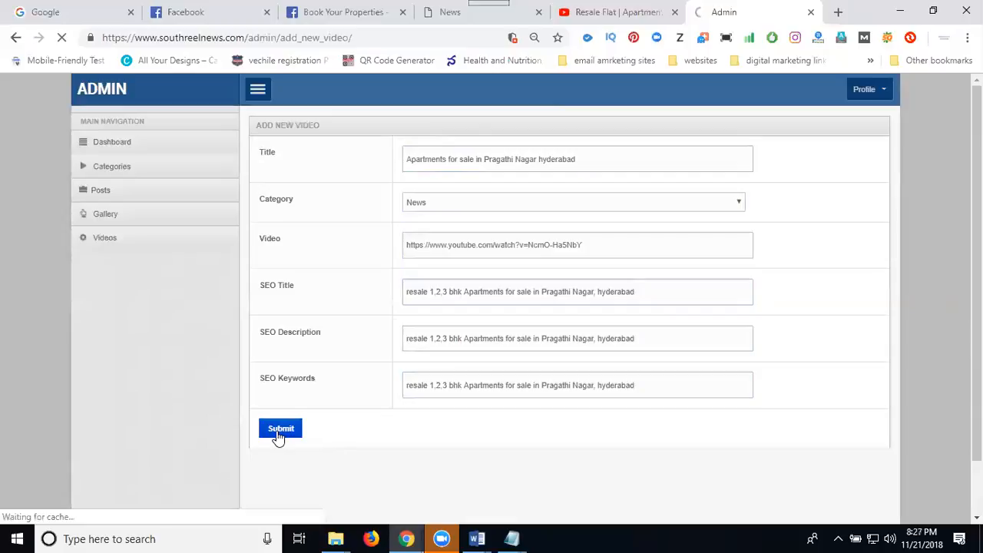
# Reload the public News video listing and open the "Apartments for sale in Pragathi Nagar hyderabad" video page.
pyautogui.click(452, 12)
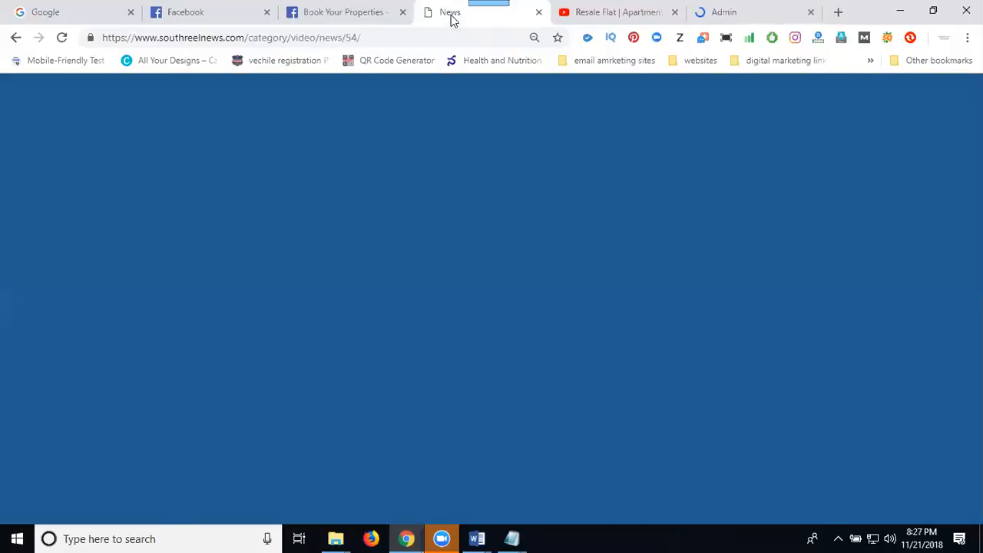
pyautogui.click(62, 38)
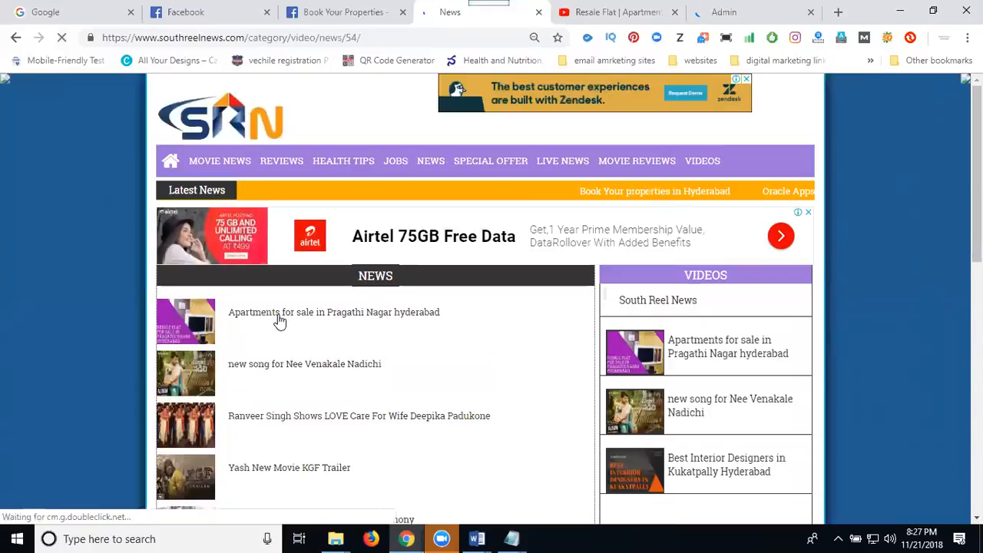
pyautogui.click(280, 321)
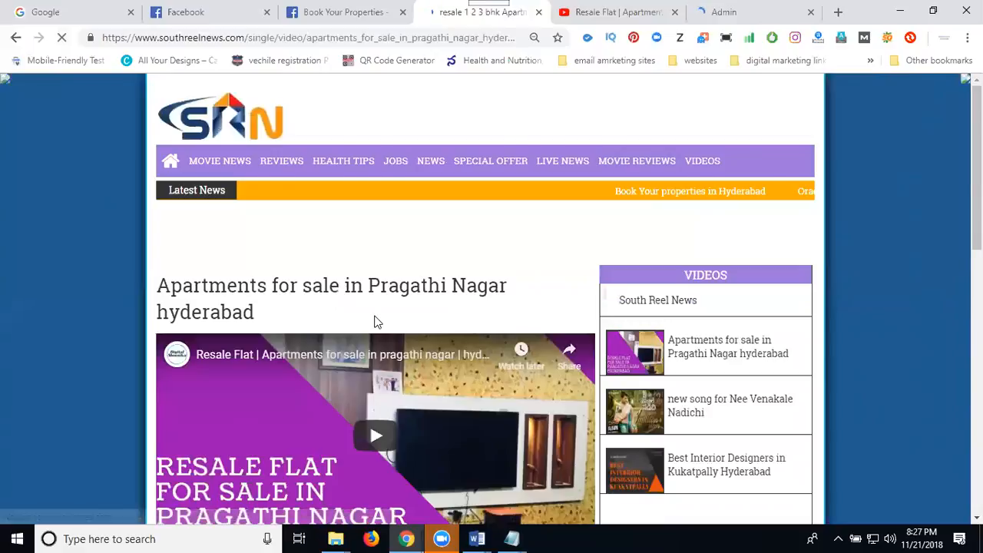
# Start a Facebook share of the opened apartments video page from below its embedded video.
pyautogui.scroll(-8, 374, 321)
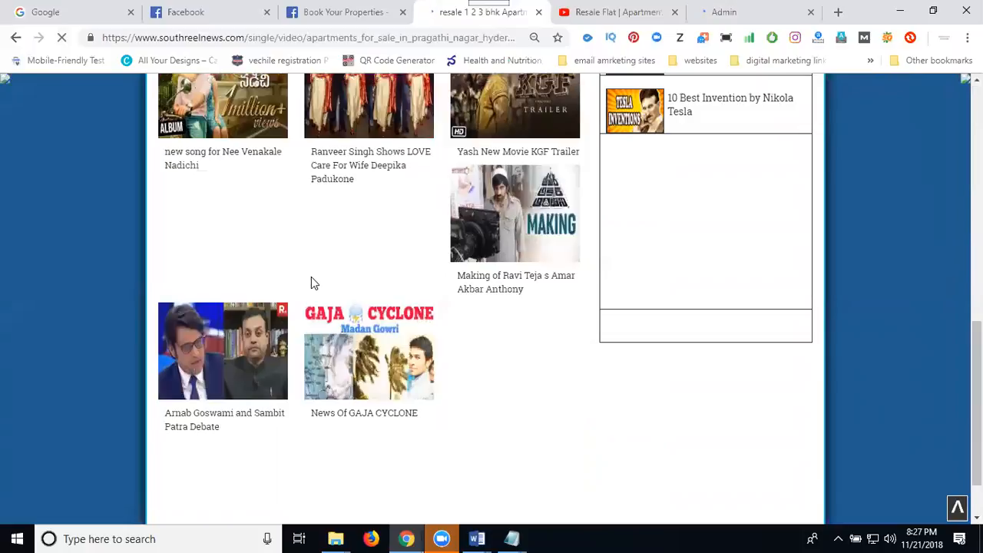
pyautogui.scroll(5, 311, 283)
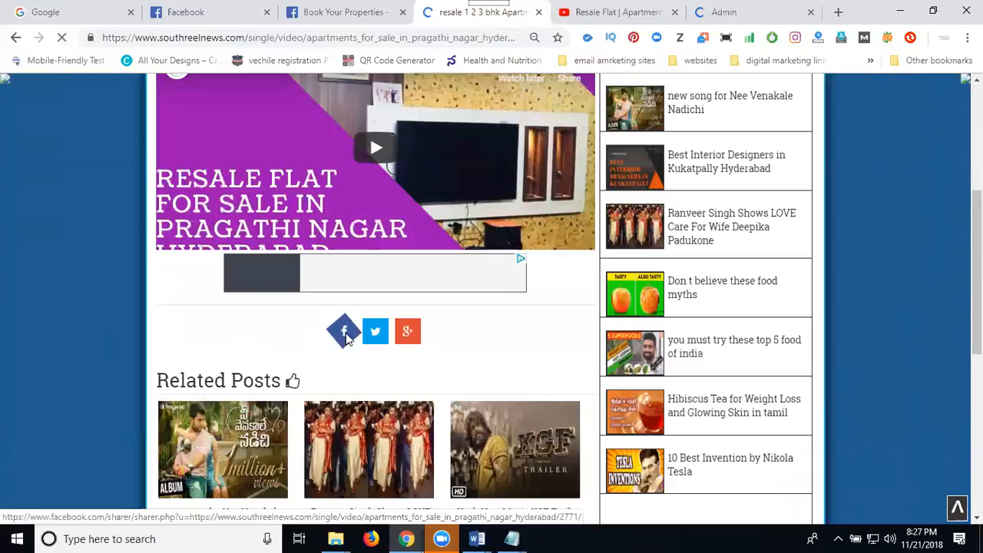
pyautogui.click(344, 332)
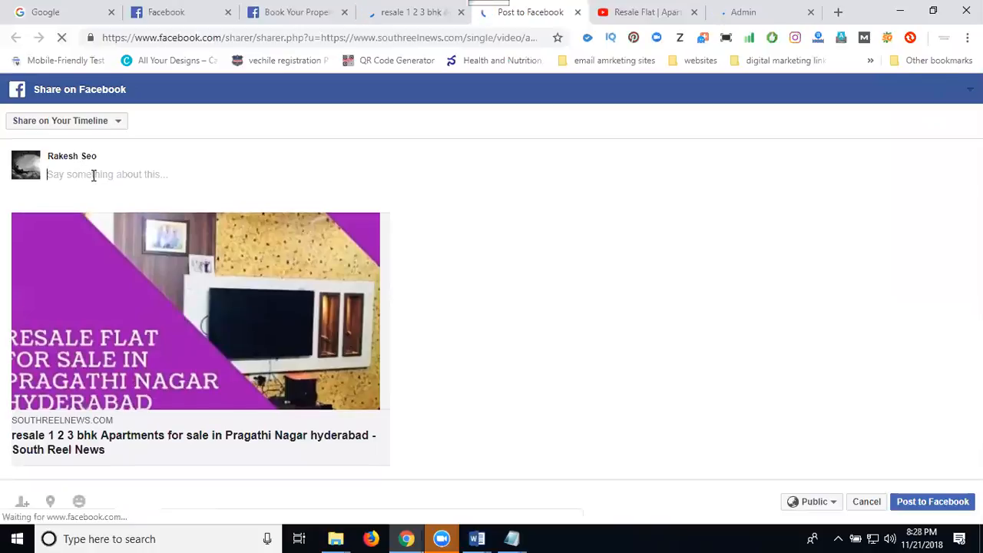
# Caption the Facebook share "resale 1,2,3 bhk Apartments for sale in #PragathiNagar, hyderabad", using the copied text with the locality as a hashtag.
pyautogui.hotkey('ctrl', 'v')
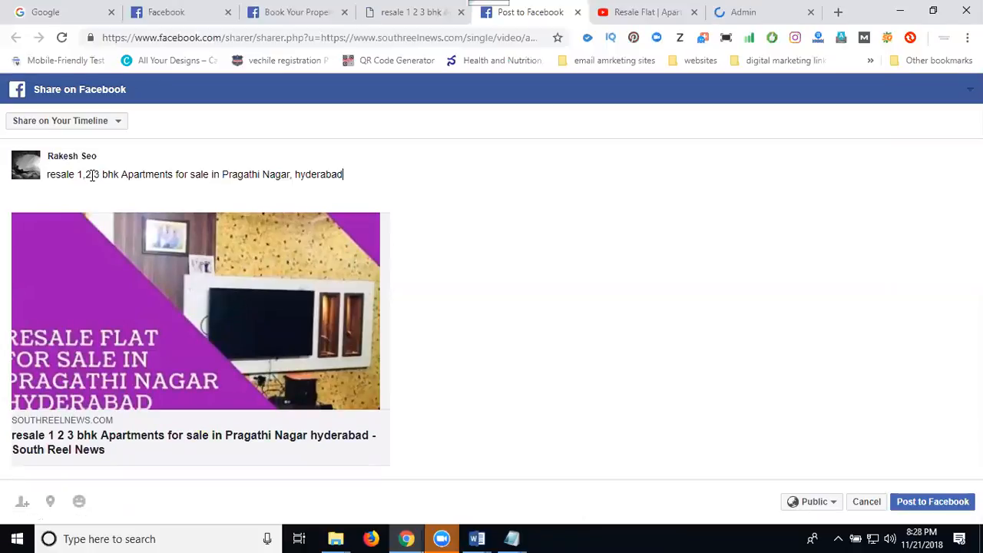
pyautogui.click(222, 173)
pyautogui.write('#')
pyautogui.click(268, 174)
pyautogui.press('BackSpace')
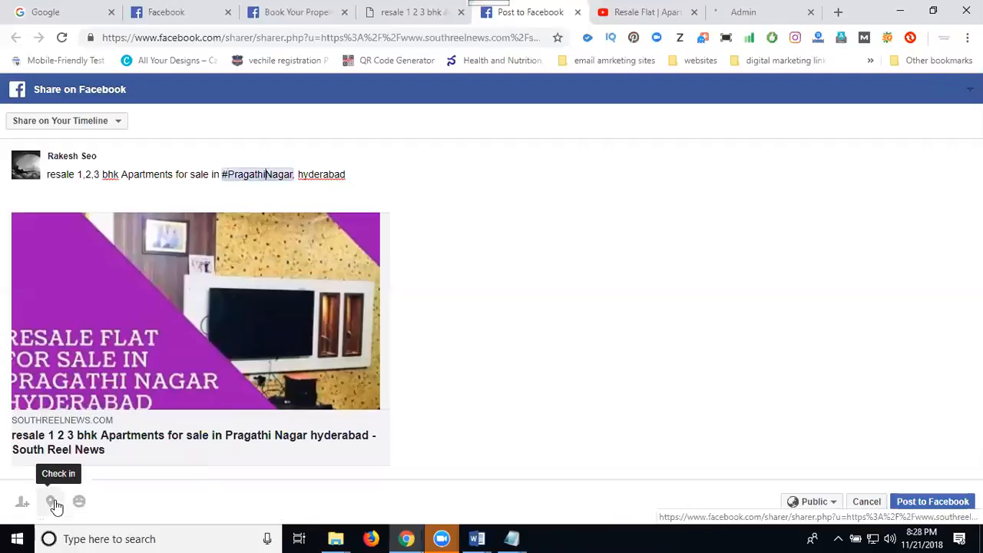
# Add a check-in to the post by searching "pragathi" and choosing Pragathi Nagar Hanuman Temple Rd No.9 in Hyderabad.
pyautogui.click(52, 502)
pyautogui.write('praga')
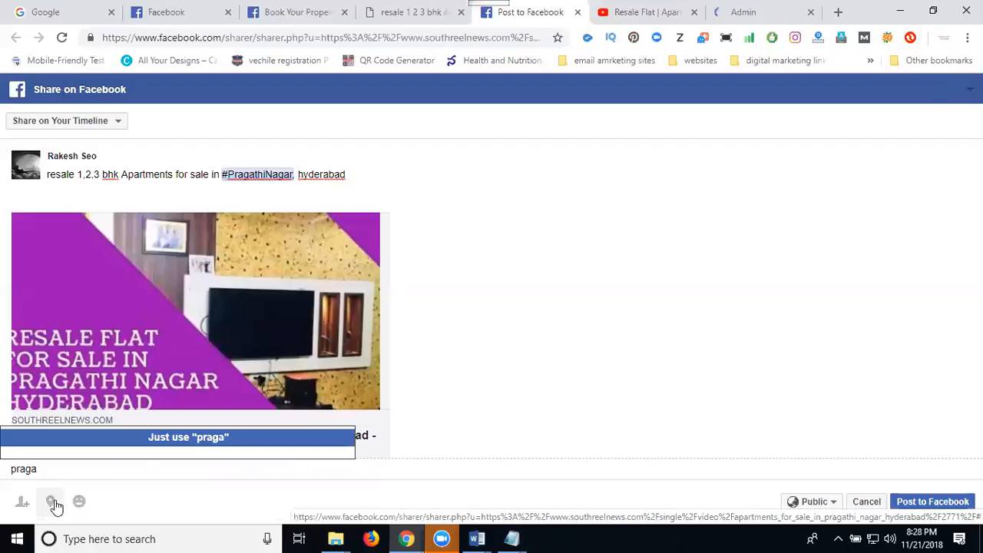
pyautogui.write('thi')
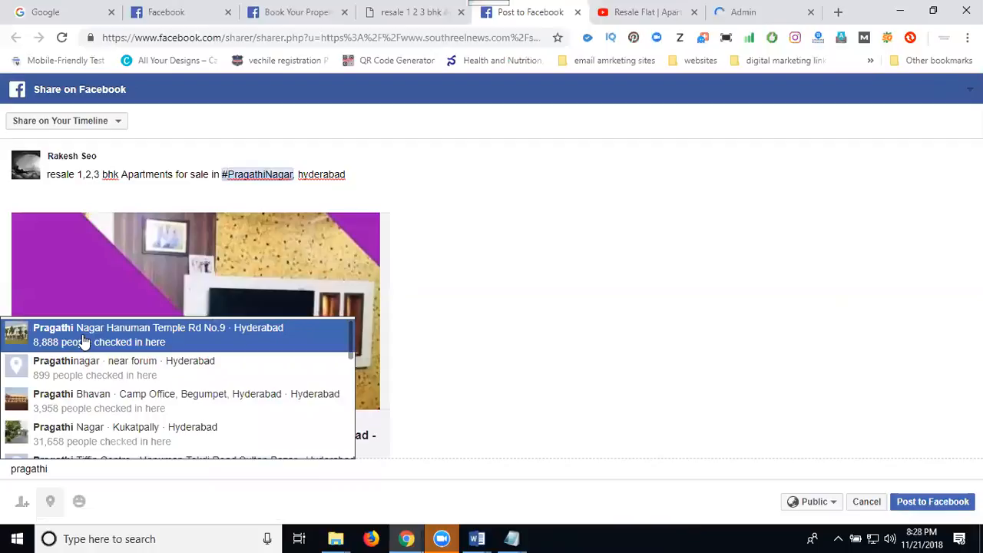
pyautogui.click(83, 338)
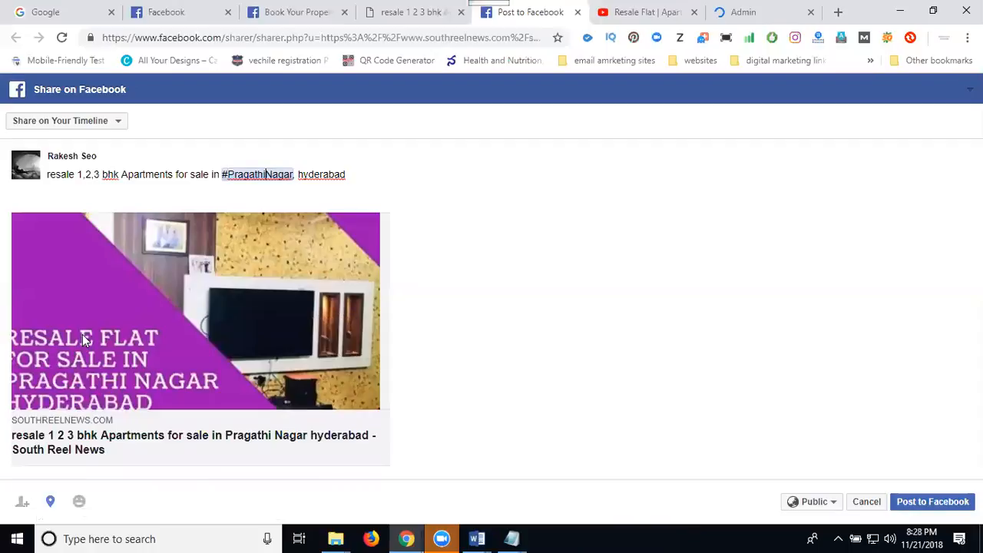
# Change the share destination to a managed page and choose Book Your Properties as that page.
pyautogui.click(82, 127)
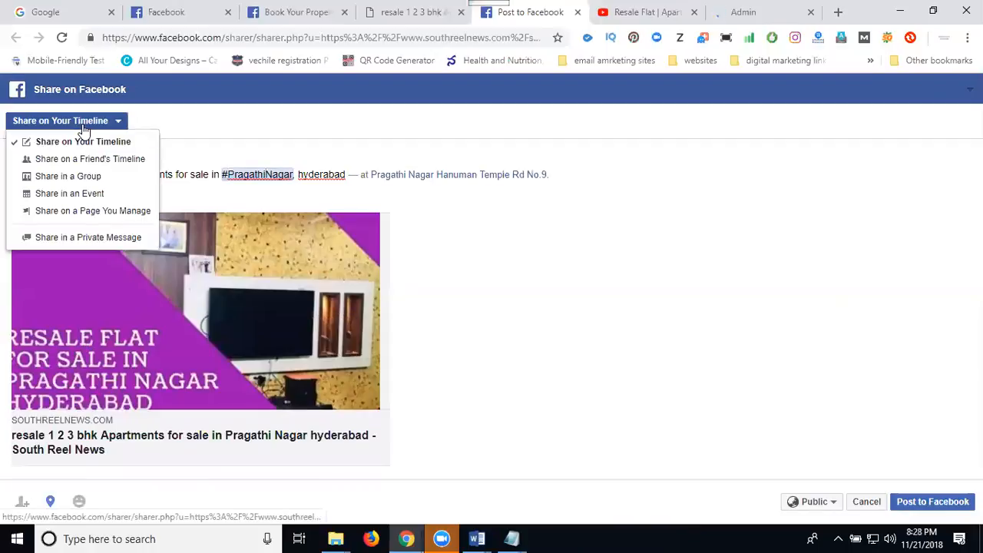
pyautogui.click(72, 218)
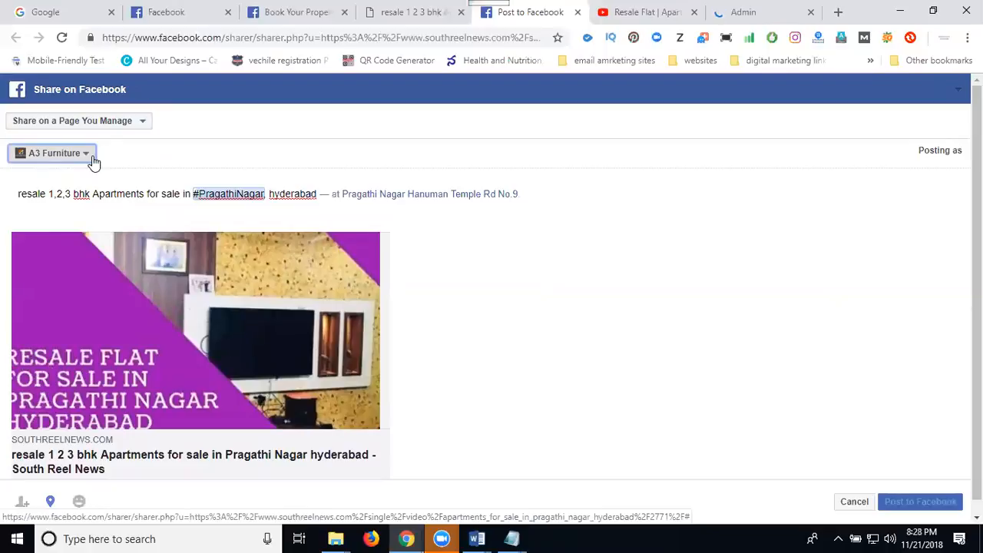
pyautogui.click(86, 157)
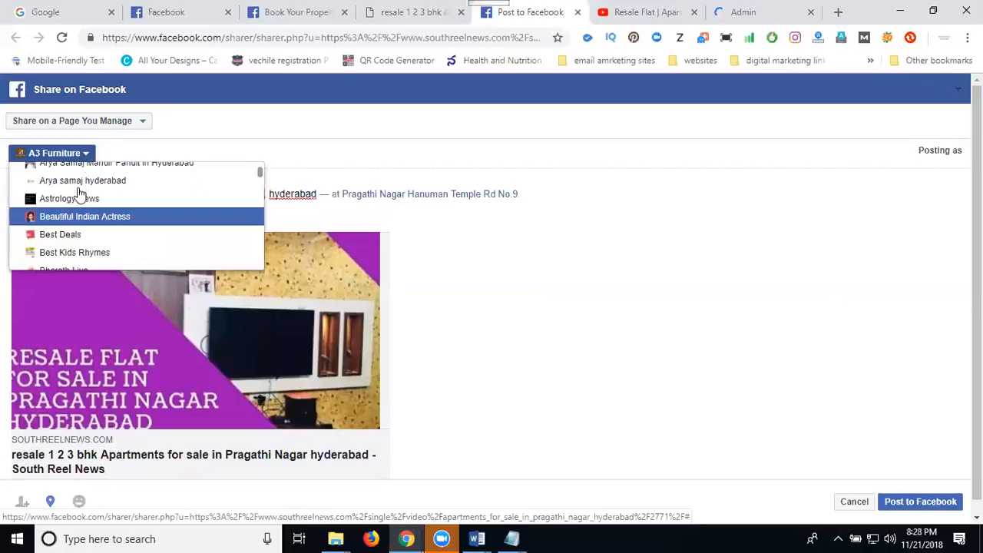
pyautogui.scroll(-2, 78, 211)
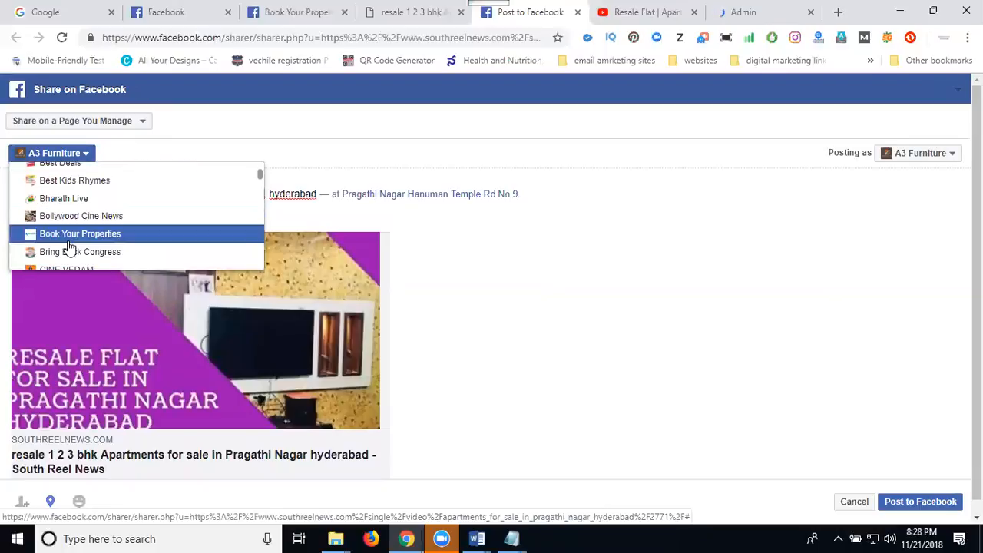
pyautogui.click(69, 234)
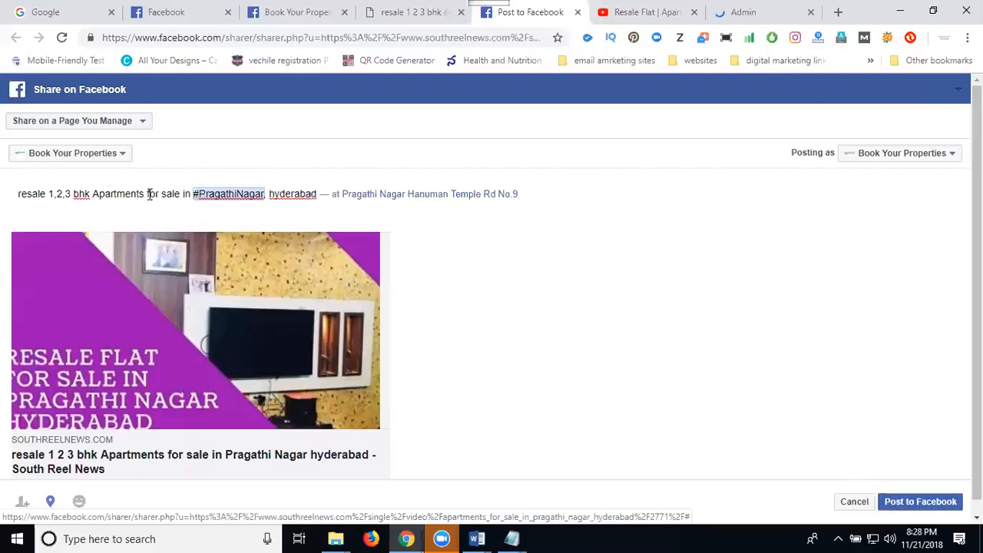
# Turn the words "Apartments" and "hyderabad" in the post caption into hashtags.
pyautogui.click(92, 194)
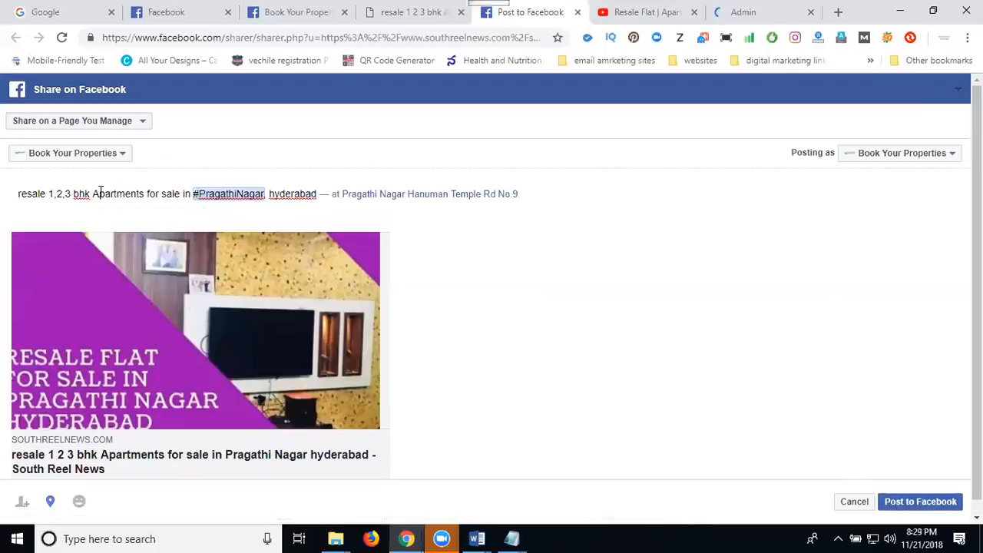
pyautogui.write('#')
pyautogui.click(277, 193)
pyautogui.write('#')
# Append the hashtags #bookurproperties and #bookyourproperties to the end of the caption and publish the post to the Facebook page.
pyautogui.click(332, 194)
pyautogui.write('#bookurproperties #bookyourproperties')
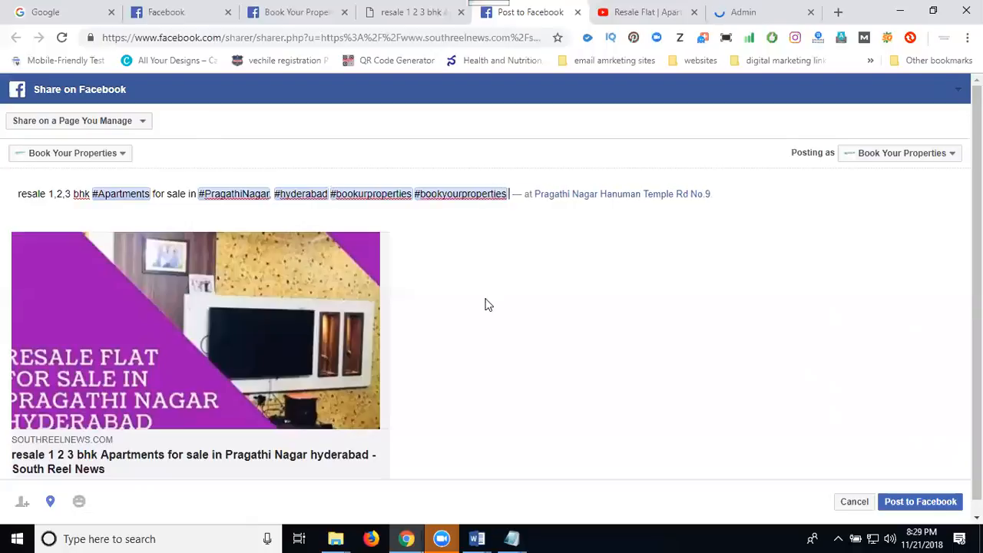
pyautogui.click(893, 503)
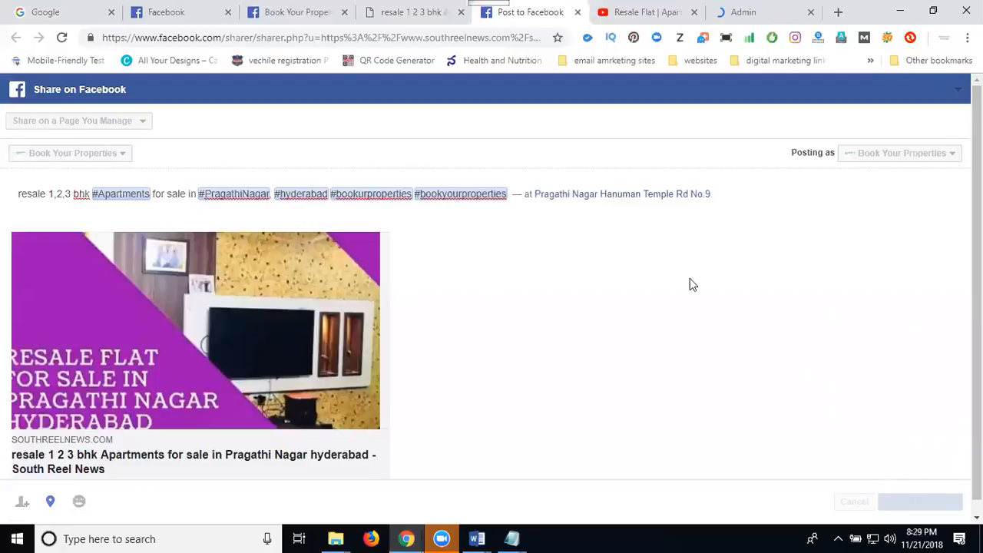
# Reload the Book Your Properties Facebook page and check the newly shared post with its thumbnail.
pyautogui.click(285, 13)
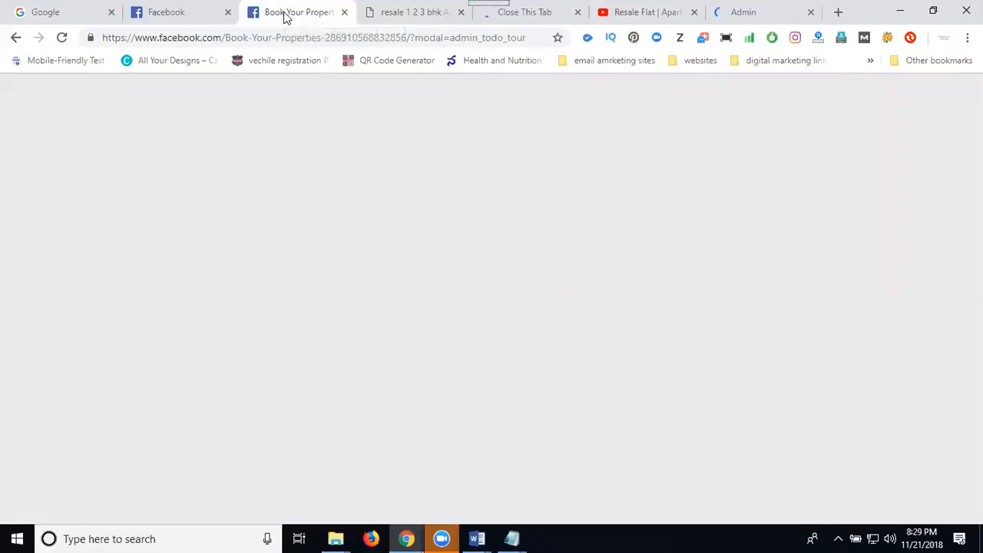
pyautogui.click(62, 37)
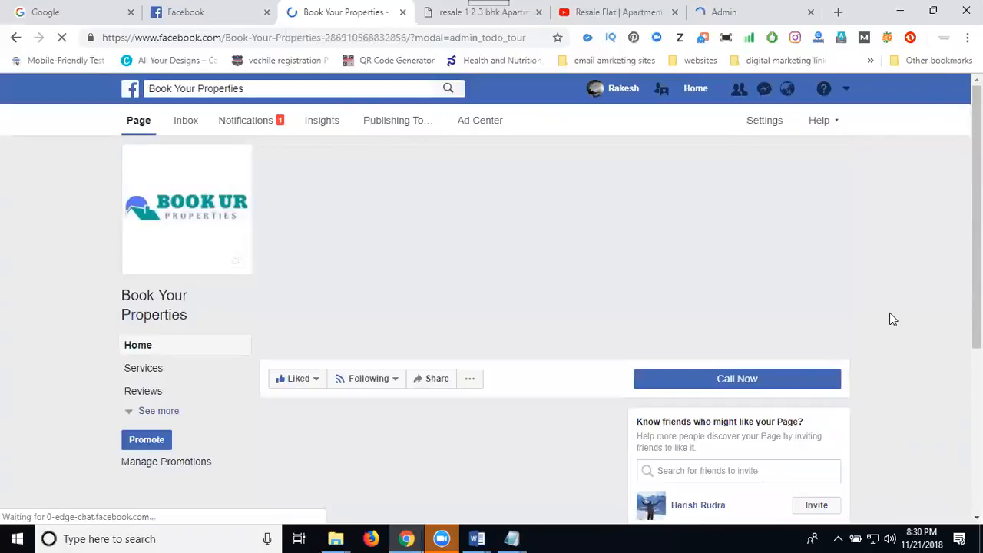
pyautogui.scroll(-5, 892, 319)
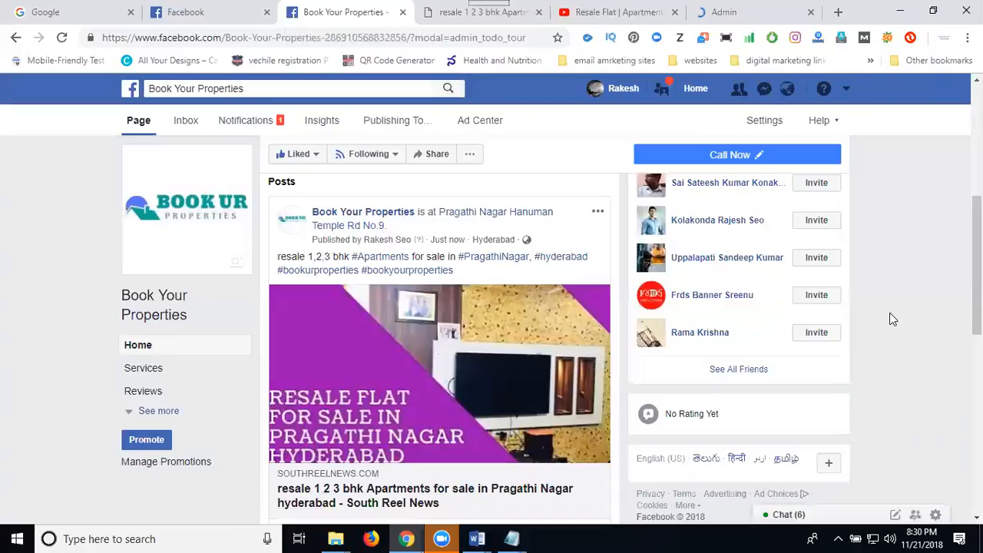
# Follow the post's thumbnail to the South Reel News article, play its embedded video and open that video on YouTube.
pyautogui.click(456, 363)
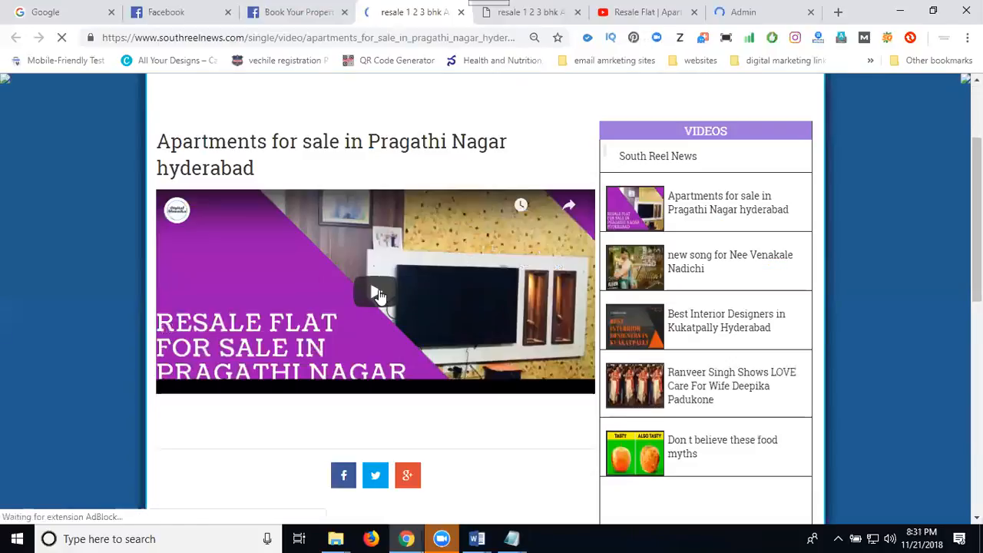
pyautogui.click(378, 289)
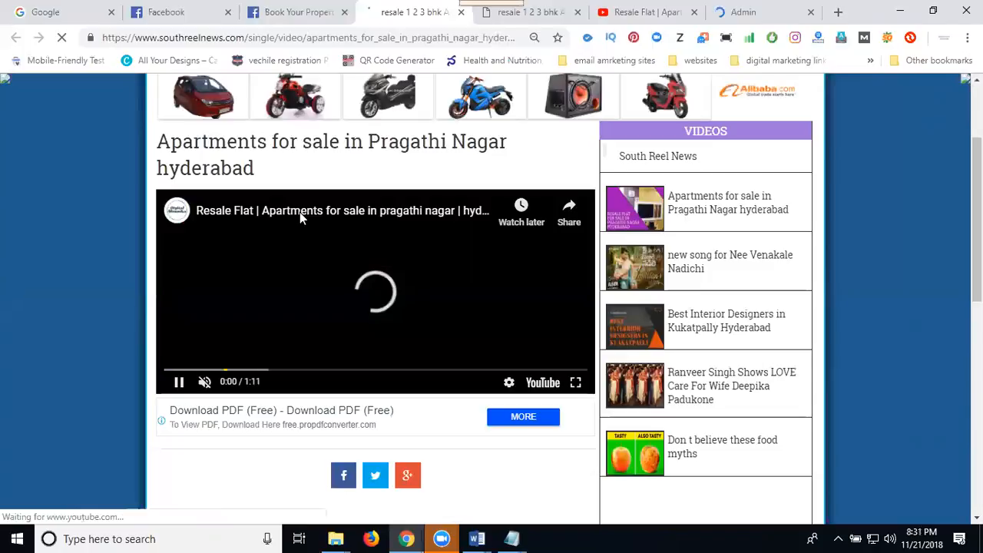
pyautogui.click(299, 213)
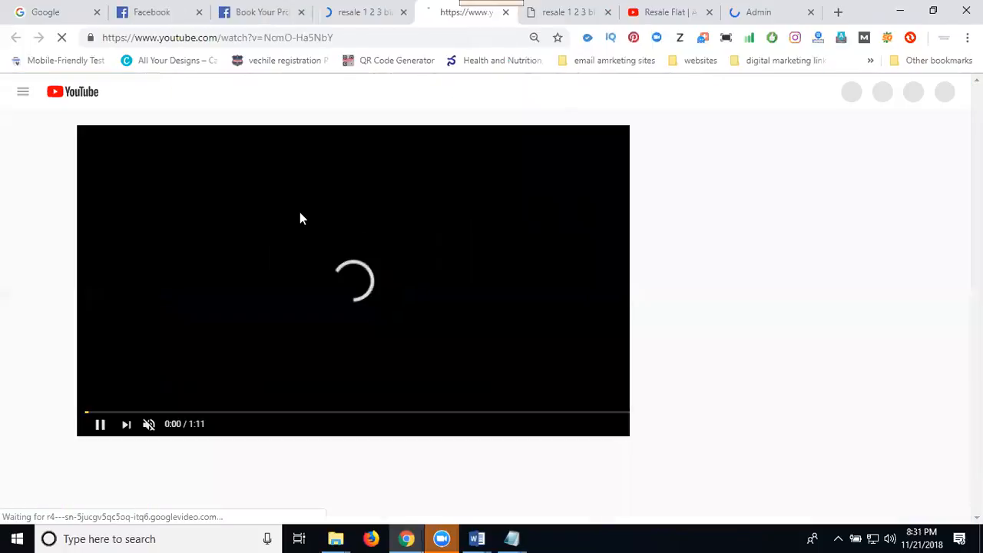